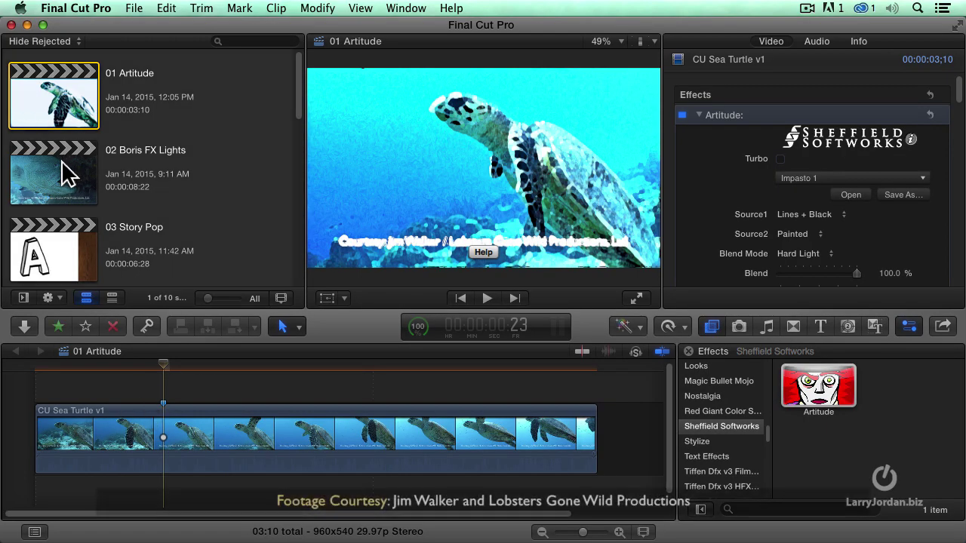
Step: Open the 02 Boris FX Lights project and park the playhead at about 3:09 in the CU Fish (side) clip
double_click(46, 175)
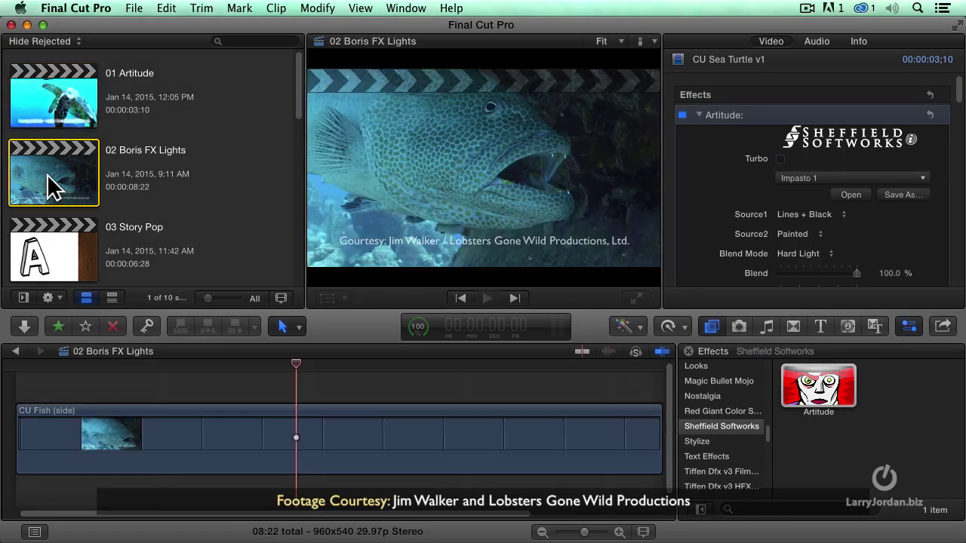
left_click(274, 362)
left_click_drag(274, 362, 262, 363)
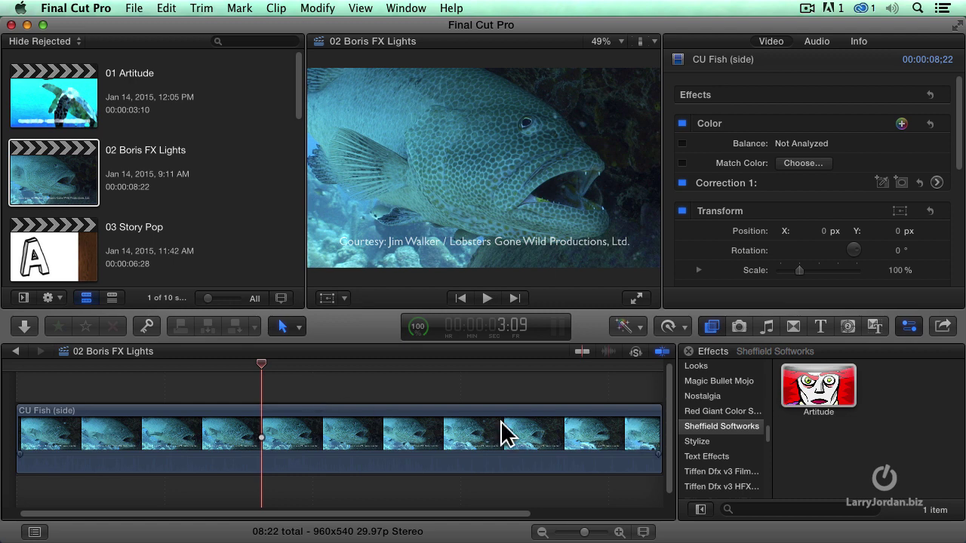
Step: Apply BCC Glint from BCC Lights to the CU Fish (side) clip and scrub back to about 2:06
left_click(473, 433)
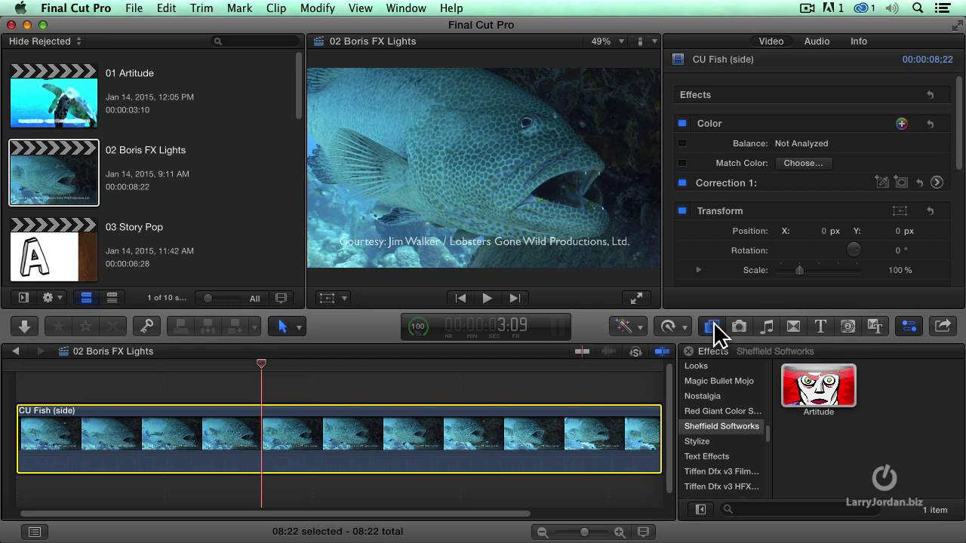
scroll(717, 427, "up", 5)
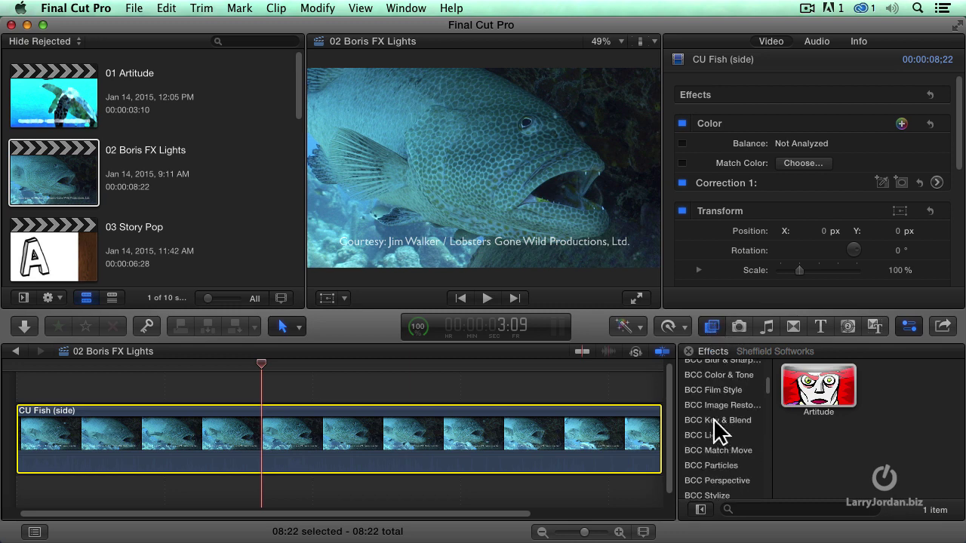
left_click(707, 436)
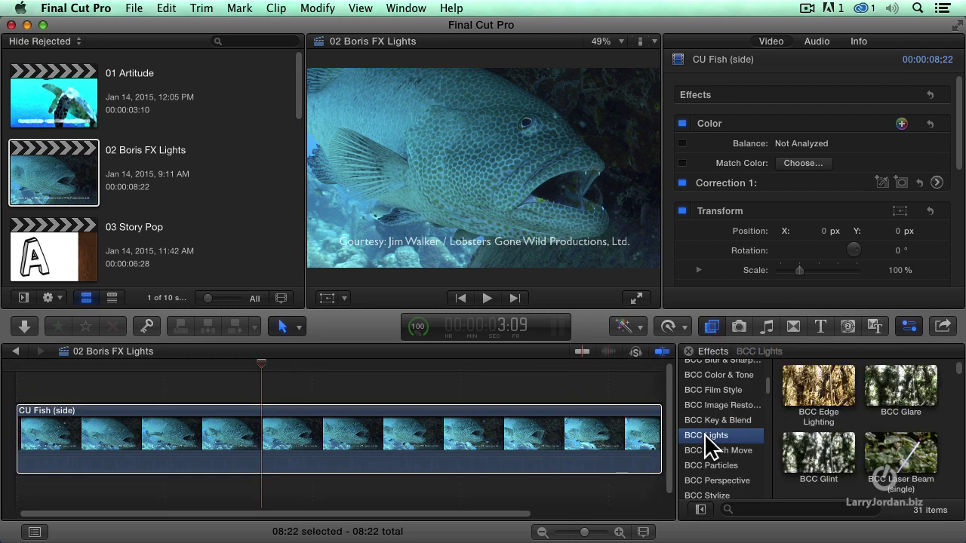
left_click_drag(823, 452, 490, 444)
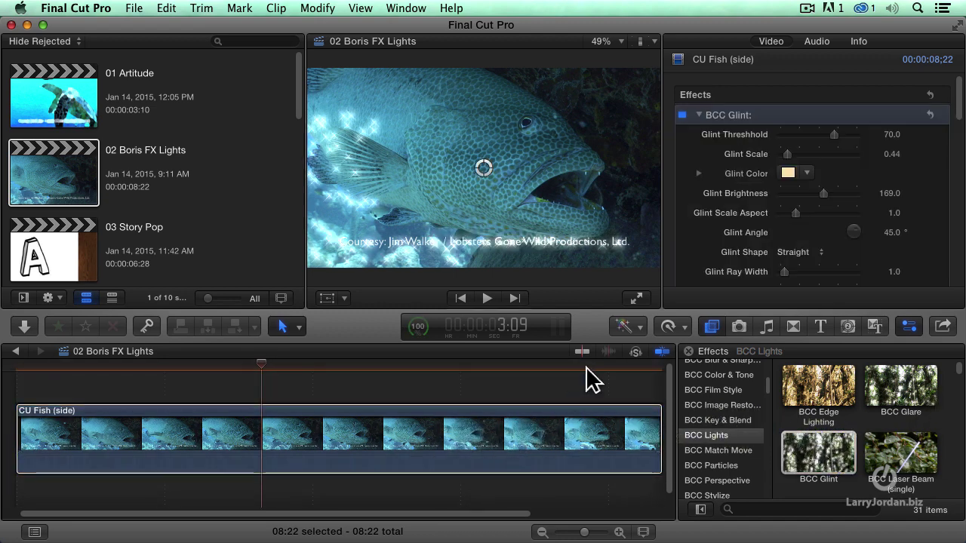
left_click_drag(149, 367, 179, 366)
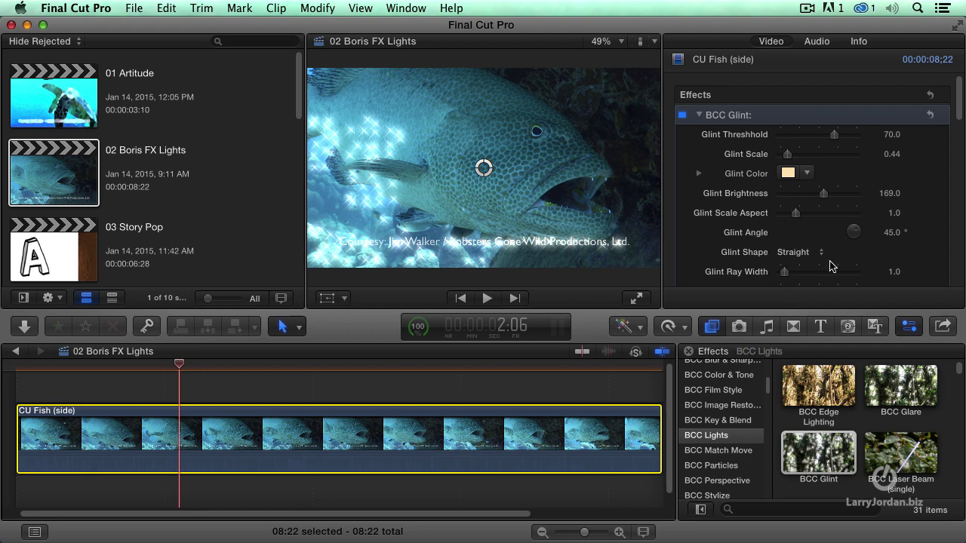
Step: Delete BCC Glint from the fish clip and apply BCC Glare in its place
left_click(743, 121)
key("Delete")
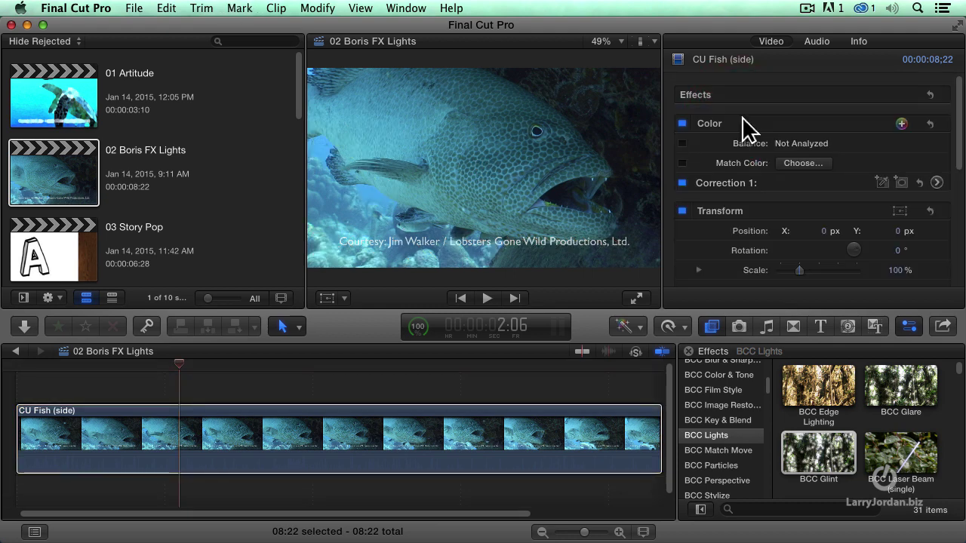
left_click_drag(915, 400, 347, 437)
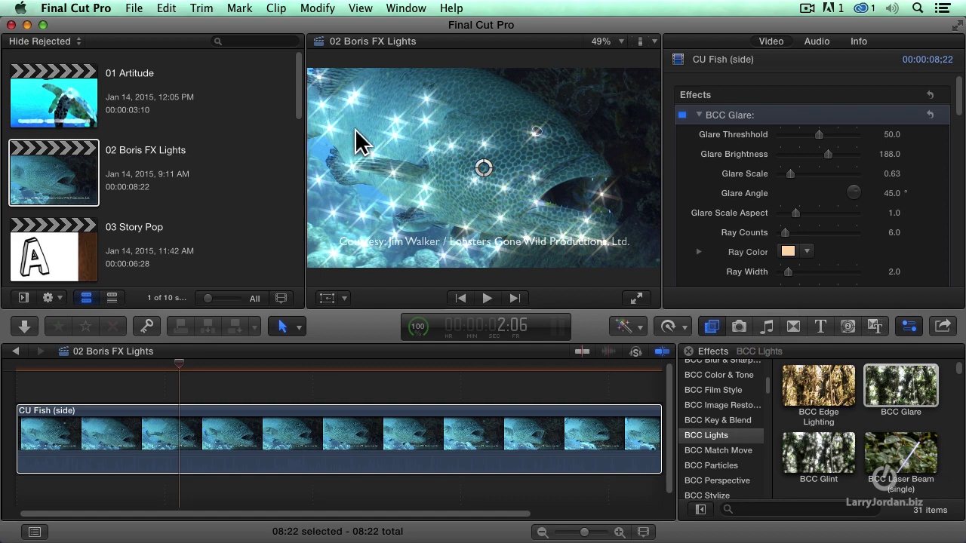
Step: Scrub to about 4:03 and set the Glare Threshold to 62, with brightness at 167
left_click(123, 366)
left_click_drag(134, 366, 321, 363)
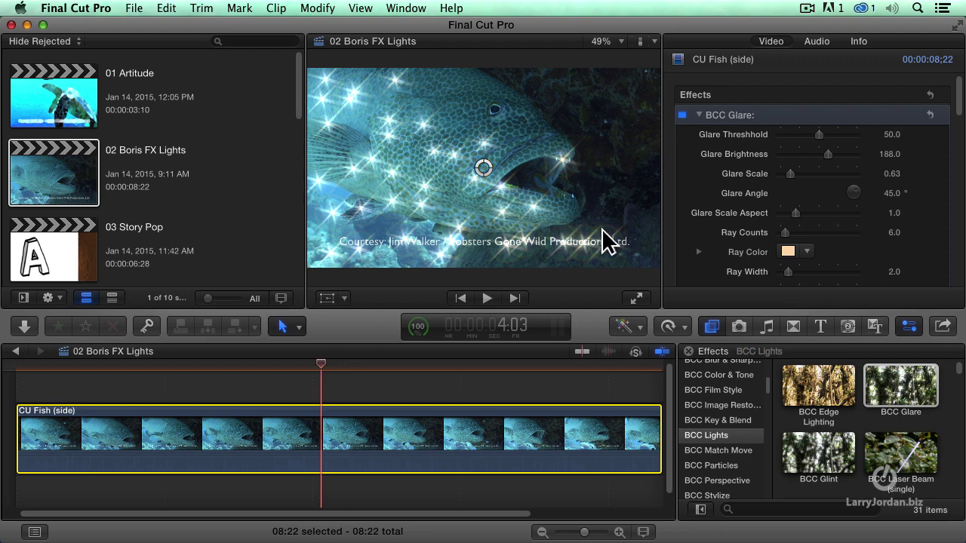
mouse_move(713, 226)
mouse_move(817, 134)
left_mouse_down()
mouse_move(790, 132)
mouse_move(839, 135)
mouse_move(816, 156)
mouse_move(806, 151)
mouse_move(835, 149)
mouse_move(821, 152)
left_mouse_up()
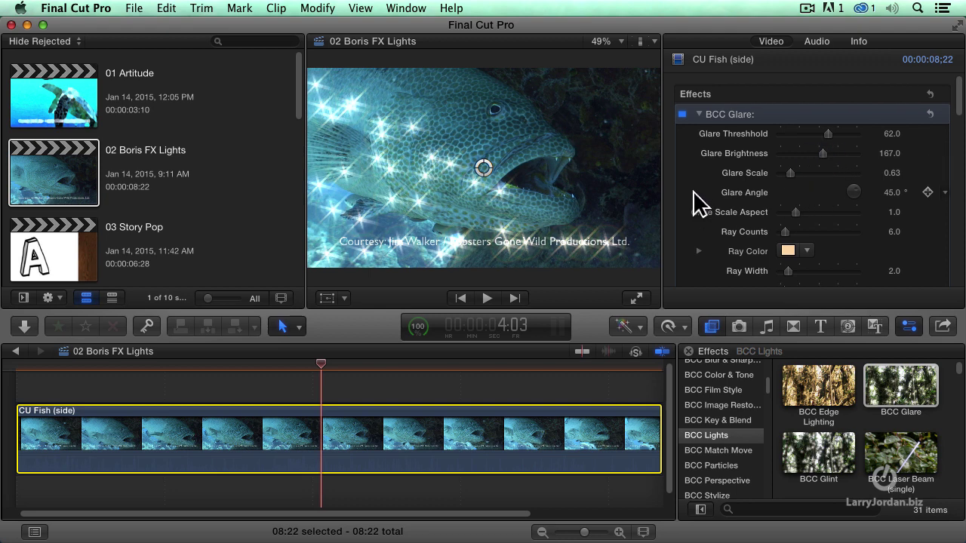
scroll(700, 202, "down", 4)
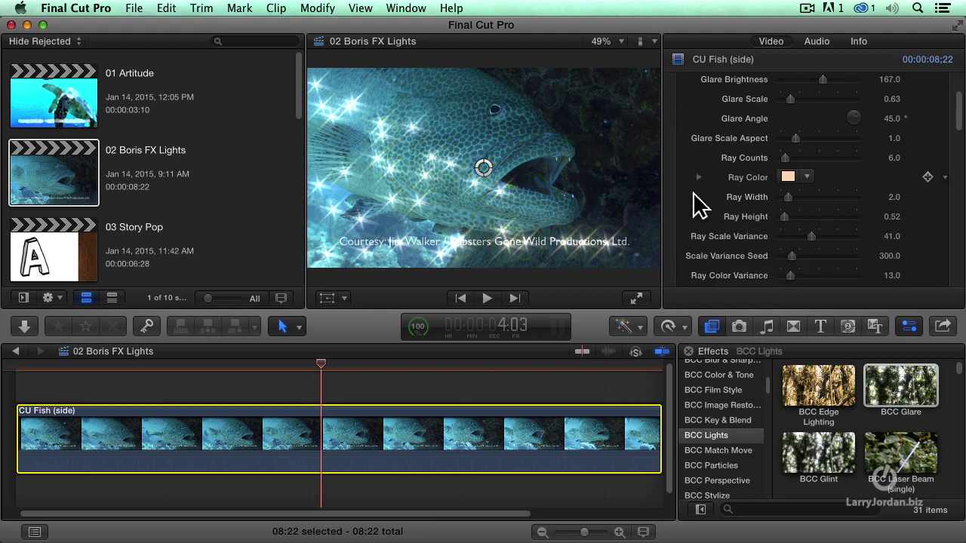
scroll(694, 192, "down", 3)
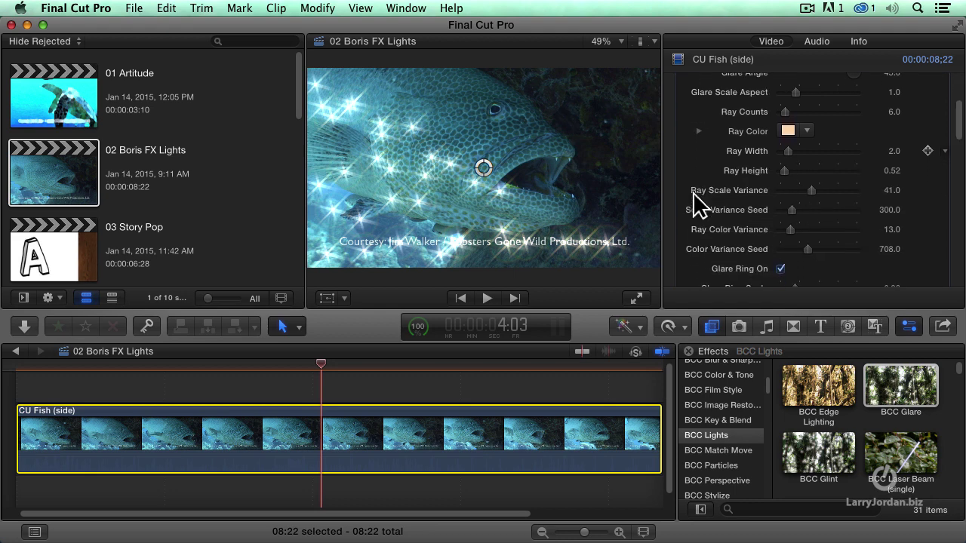
scroll(693, 194, "down", 2)
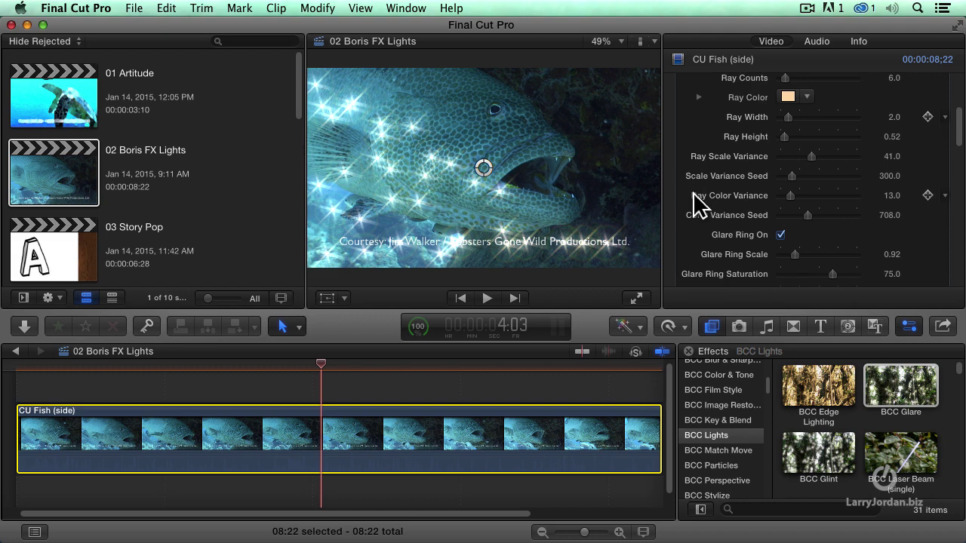
scroll(693, 195, "down", 2)
scroll(693, 194, "down", 2)
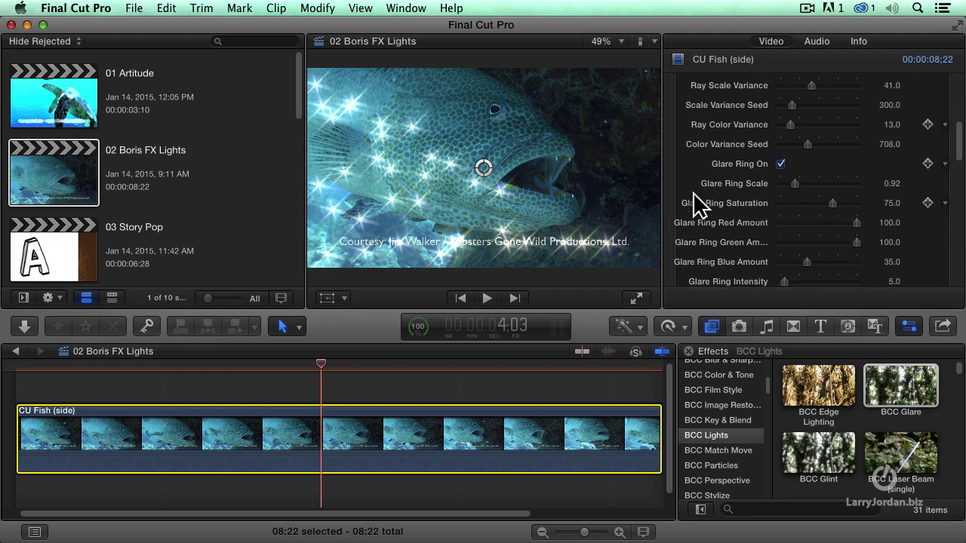
scroll(693, 195, "down", 1)
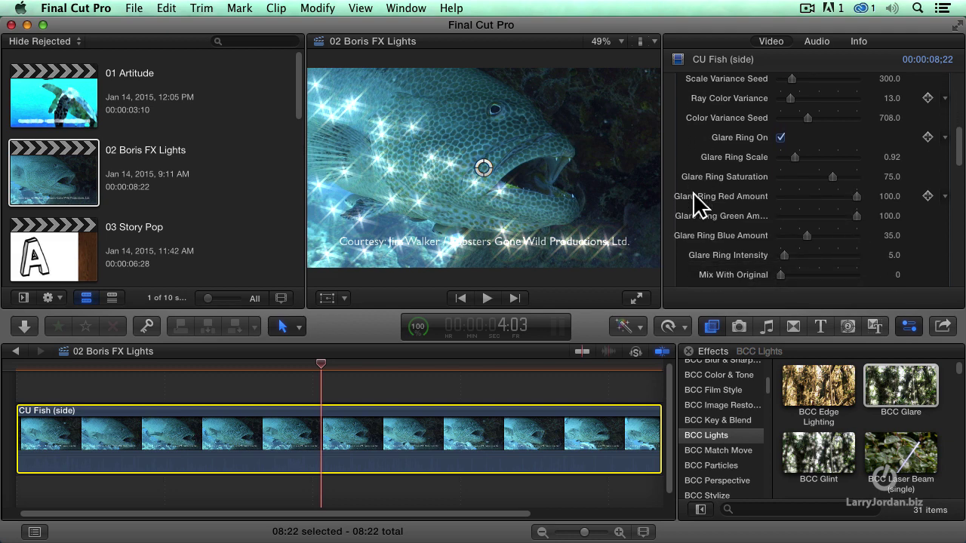
scroll(693, 192, "down", 5)
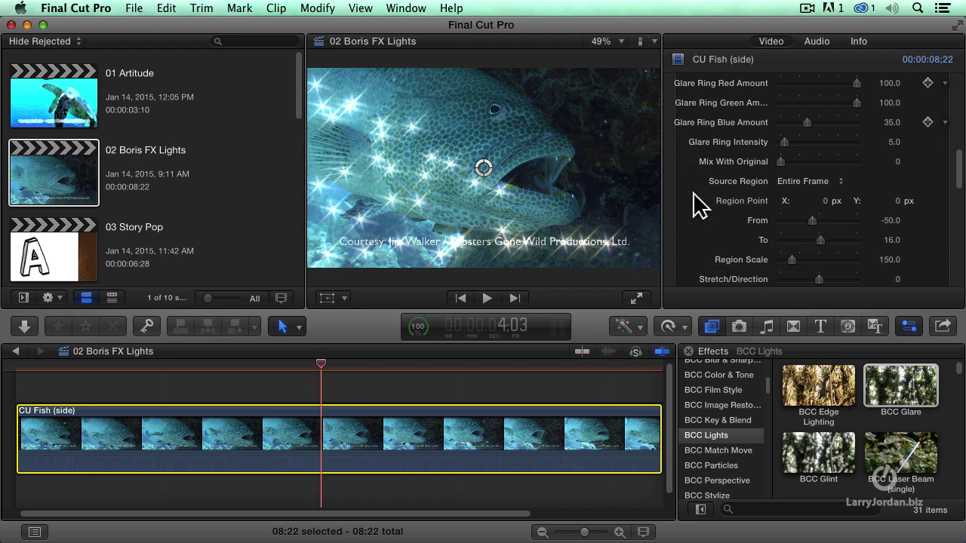
scroll(693, 192, "down", 4)
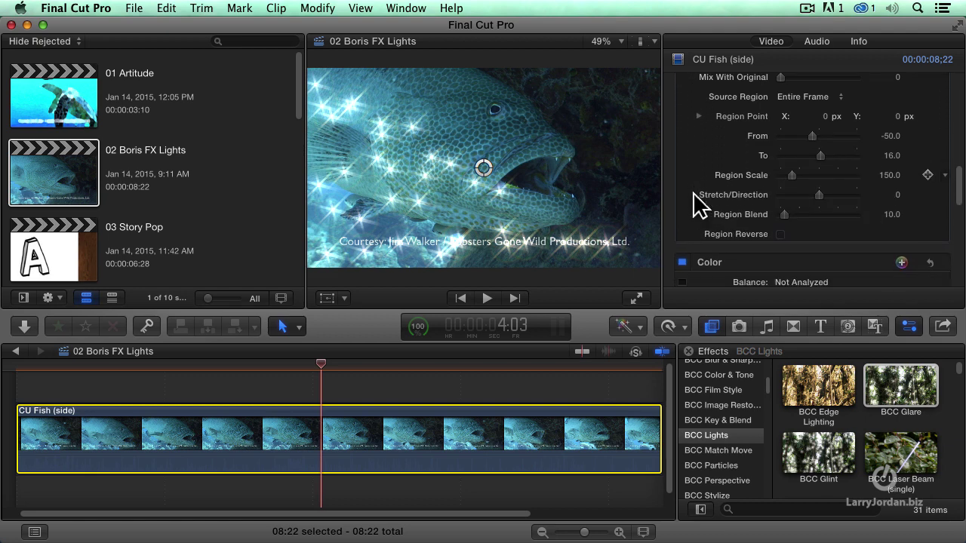
scroll(692, 198, "down", 1)
mouse_move(679, 201)
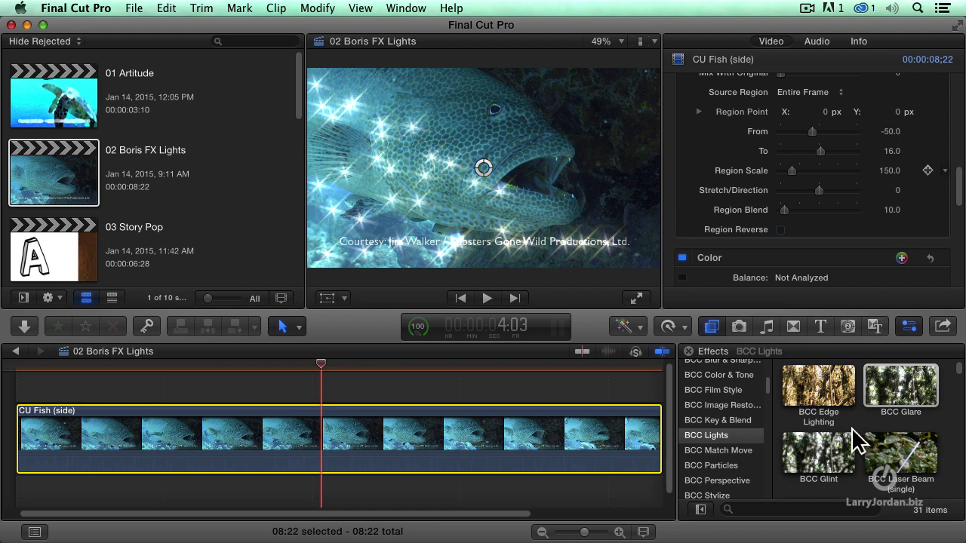
left_click(884, 452)
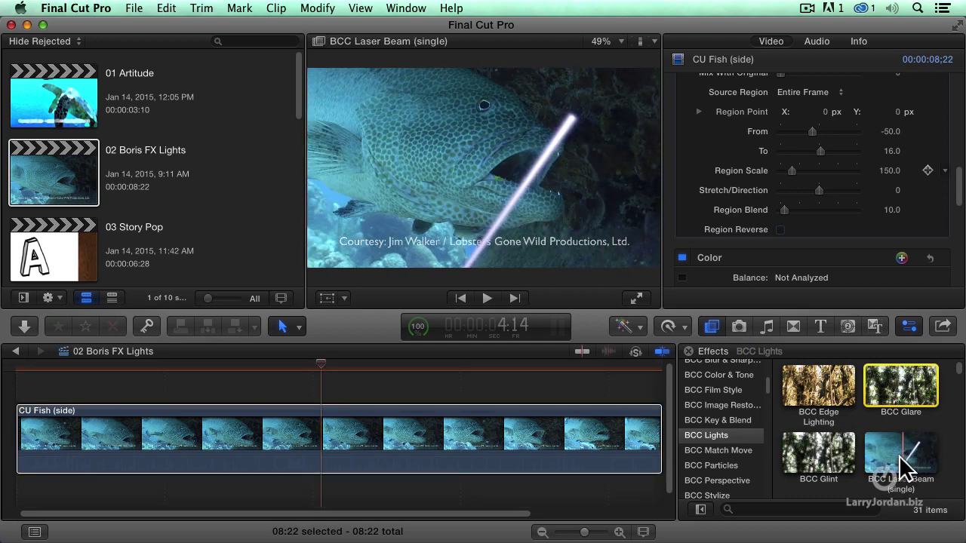
scroll(865, 456, "down", 2)
scroll(864, 461, "down", 1)
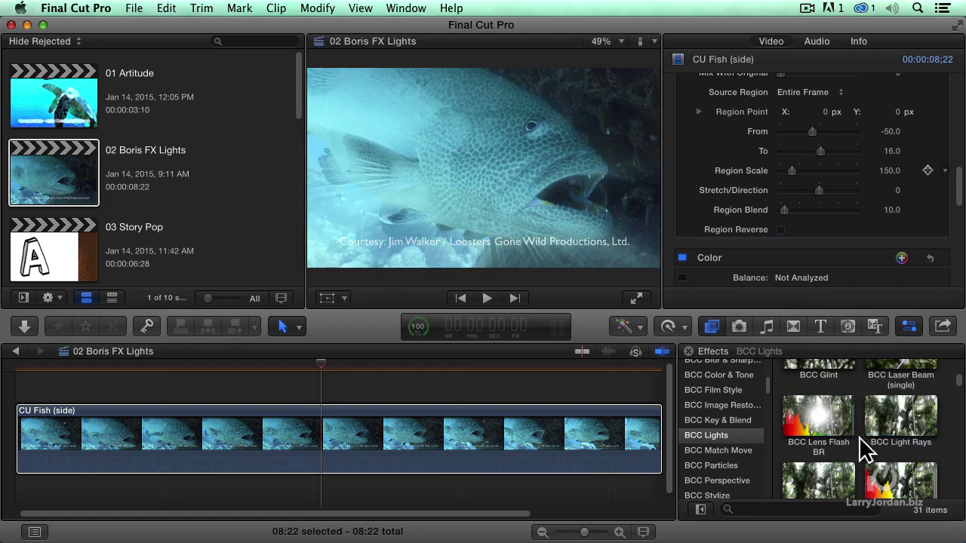
scroll(858, 448, "down", 1)
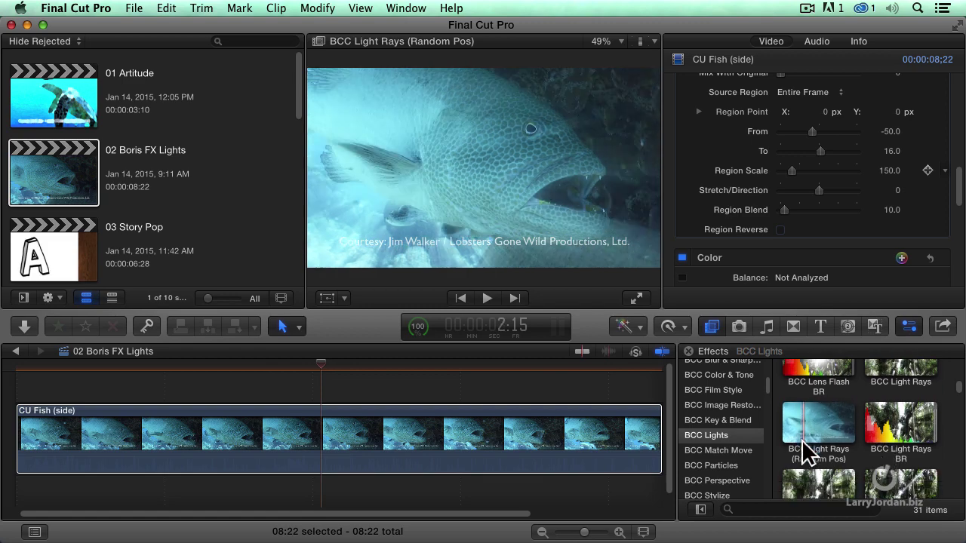
scroll(809, 451, "down", 2)
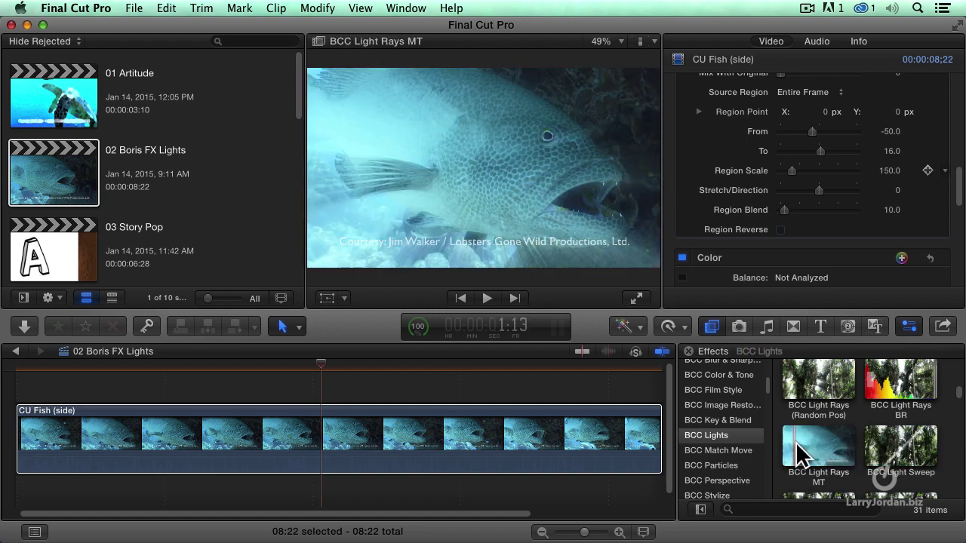
scroll(830, 452, "down", 2)
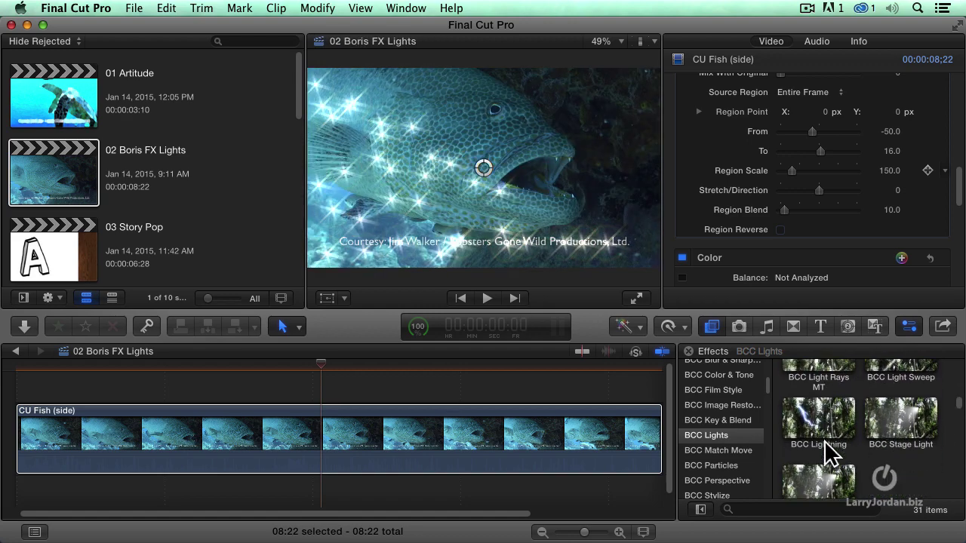
scroll(830, 453, "down", 1)
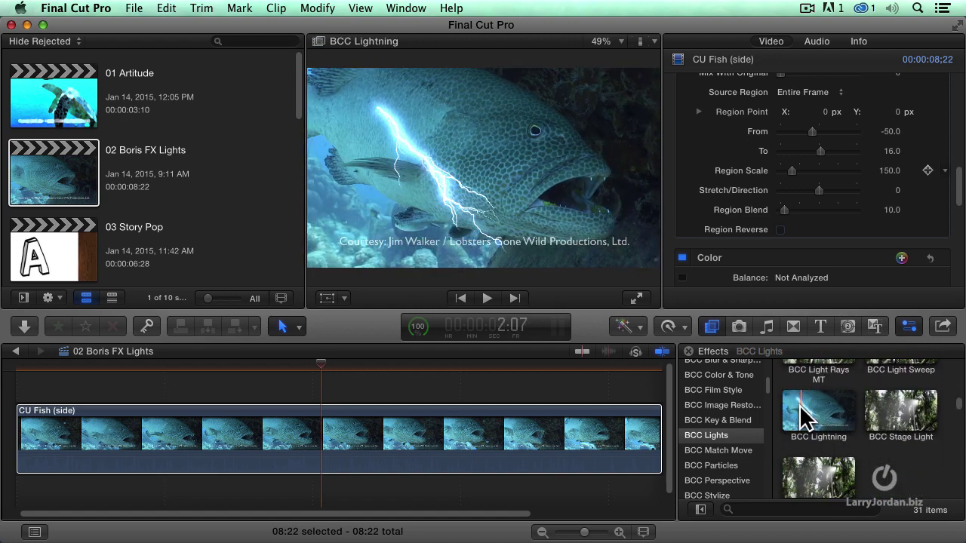